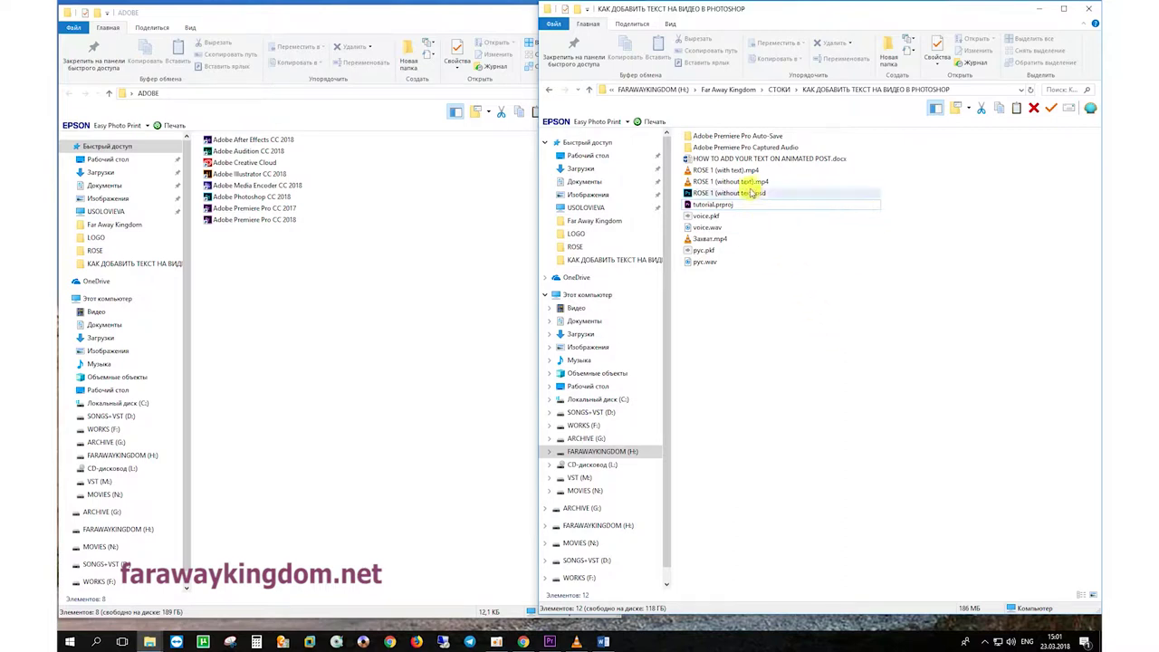
# Open ROSE 1 (without text).mp4 in Photoshop by dropping it onto the Photoshop shortcut.
pyautogui.moveTo(743, 184); pyautogui.dragTo(265, 194)
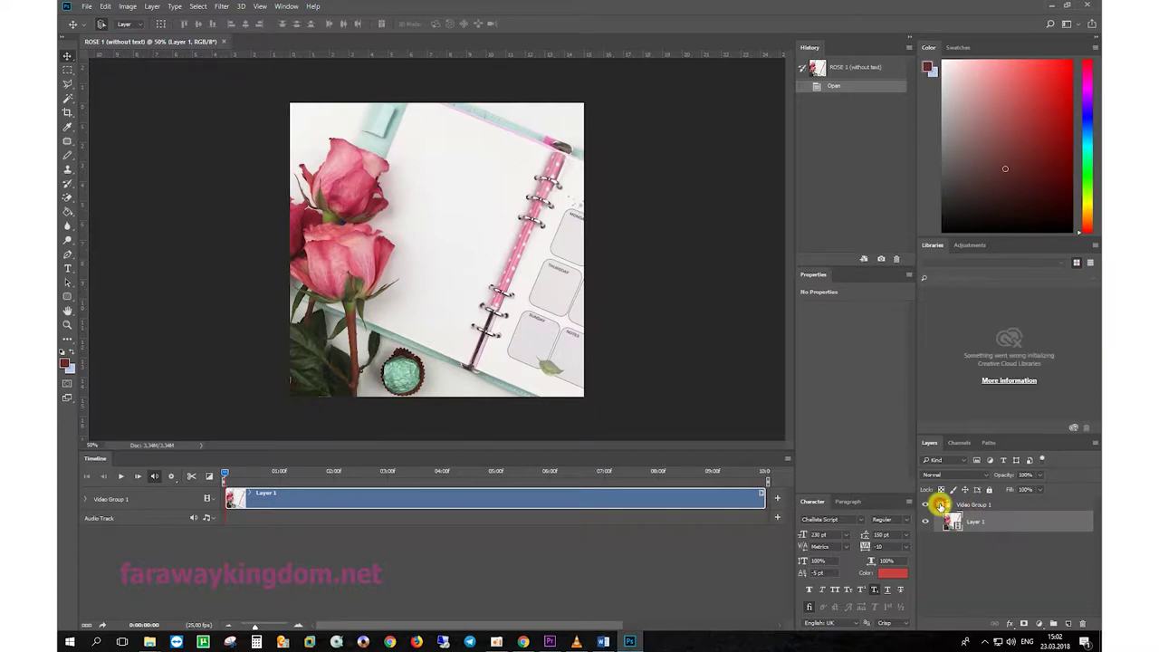
# With Video Group 1 selected, type 'Don't worry Be happy!' in red script over the roses.
pyautogui.click(941, 505)
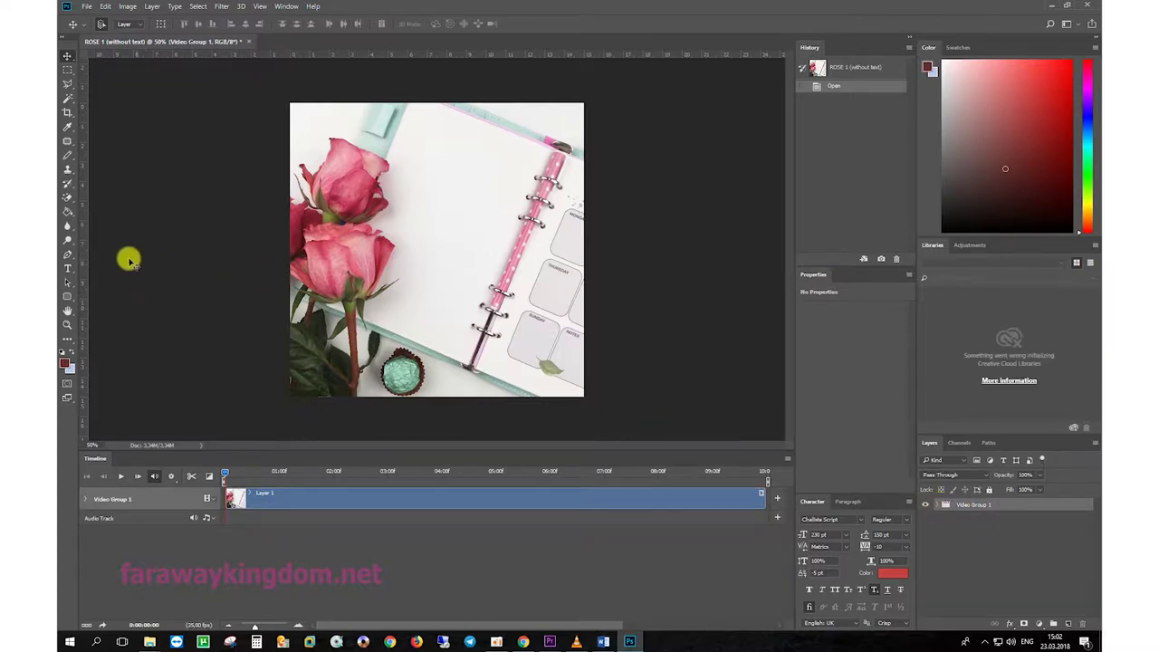
pyautogui.click(67, 268)
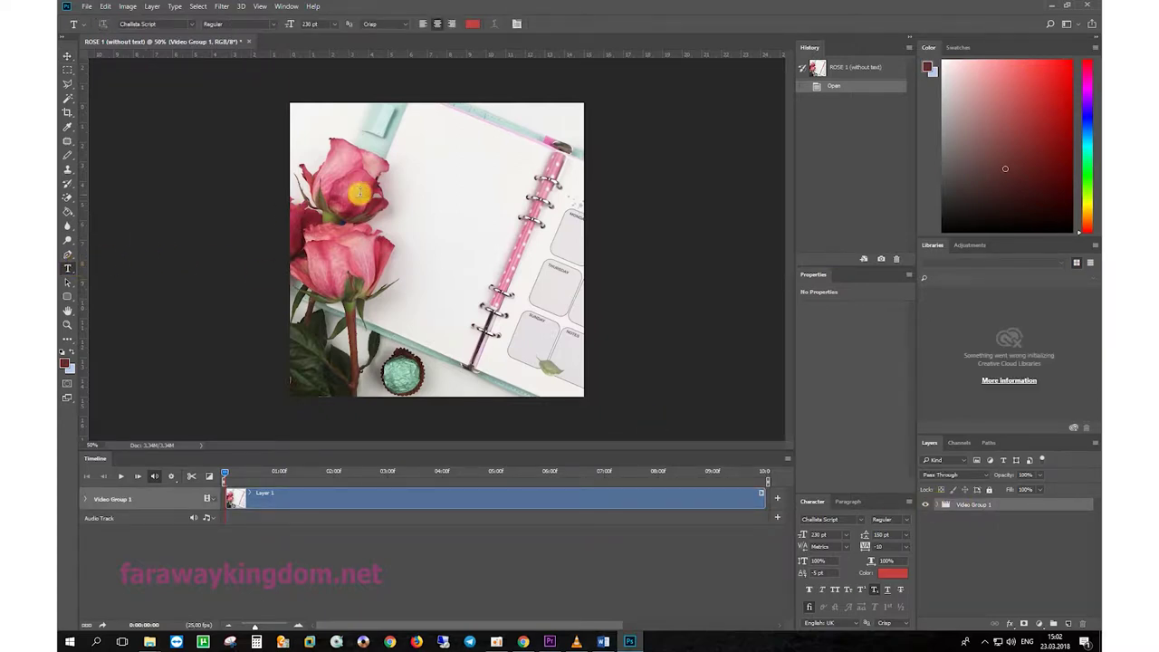
pyautogui.click(403, 197)
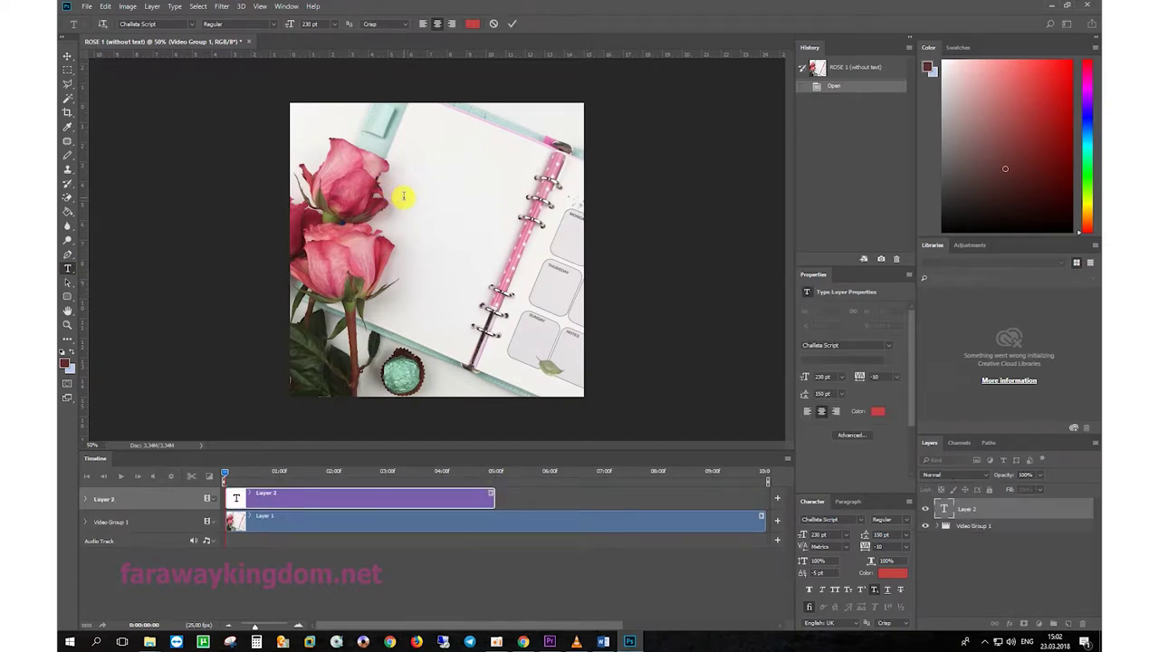
pyautogui.write('L')
pyautogui.write('on')
pyautogui.write('tu')
pyautogui.write('orry')
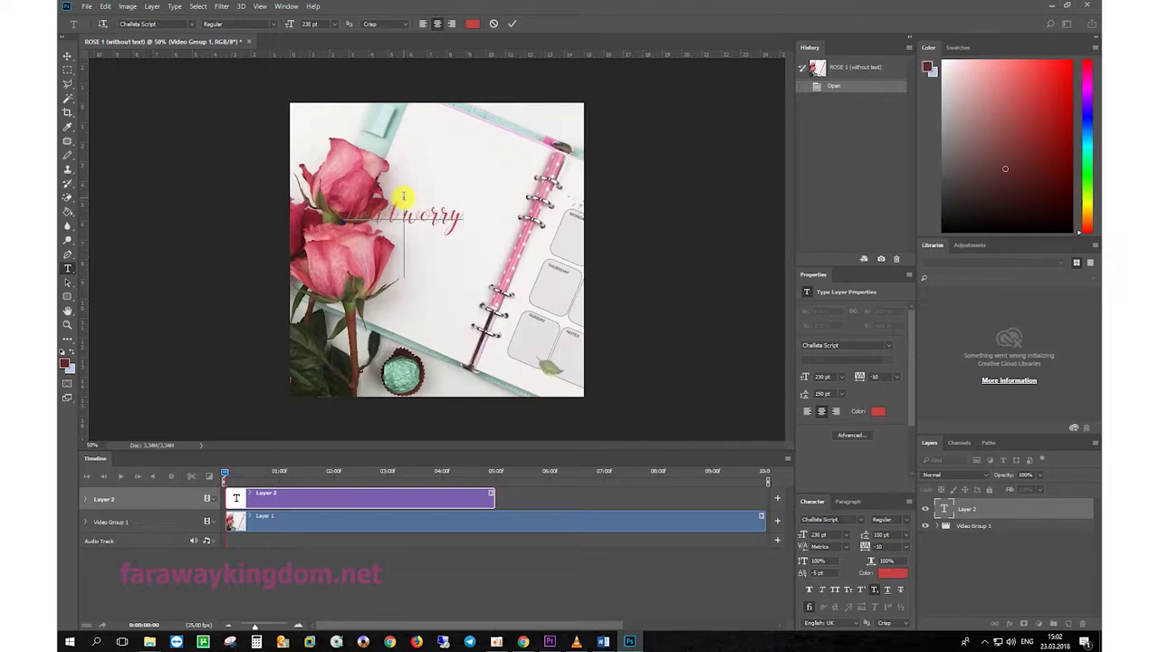
pyautogui.write('be happy!')
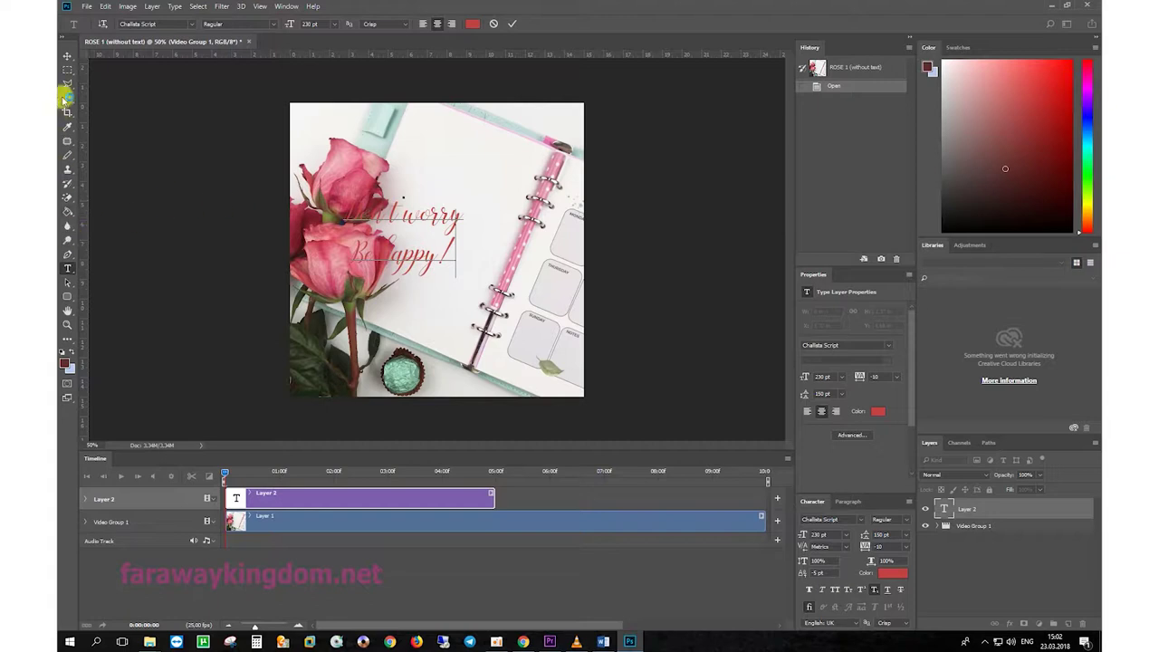
# Commit the text and move it onto the white page between the gold strokes.
pyautogui.click(67, 56)
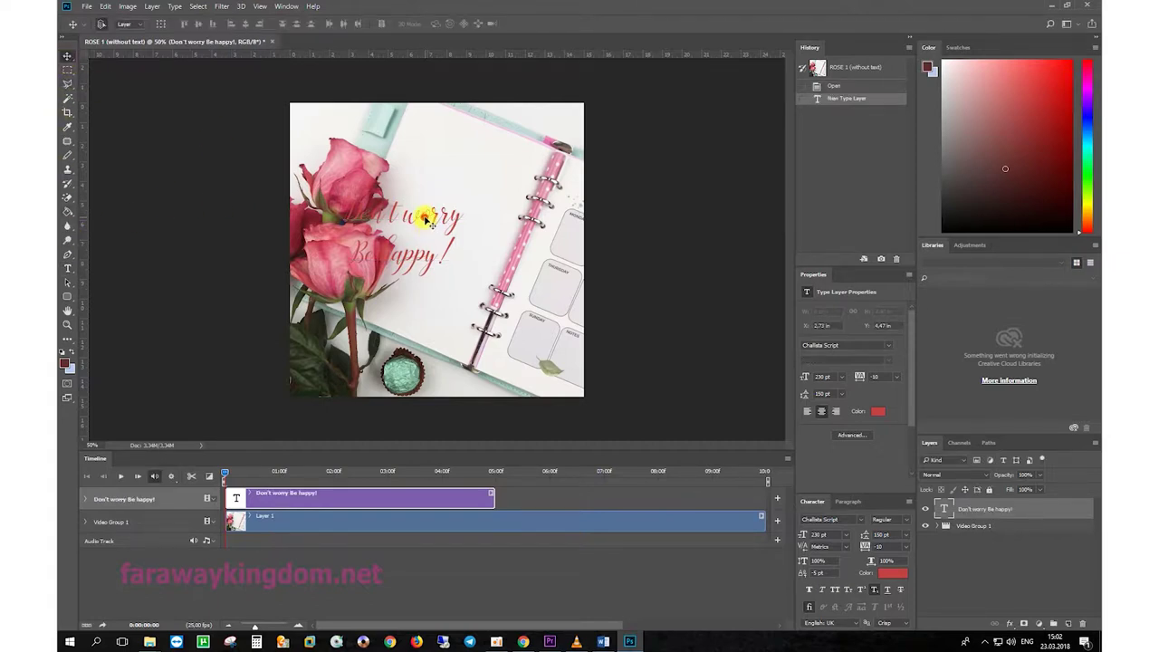
pyautogui.moveTo(425, 220); pyautogui.dragTo(478, 226)
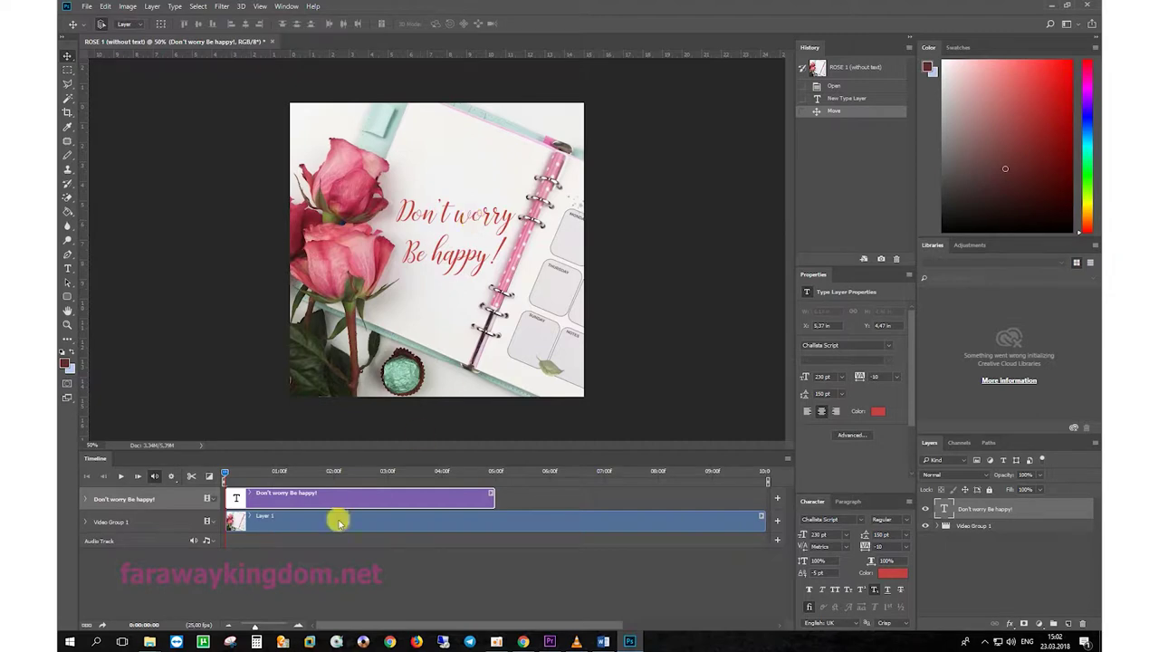
pyautogui.click(320, 472)
pyautogui.moveTo(320, 472); pyautogui.dragTo(440, 471)
pyautogui.moveTo(463, 222); pyautogui.dragTo(461, 232)
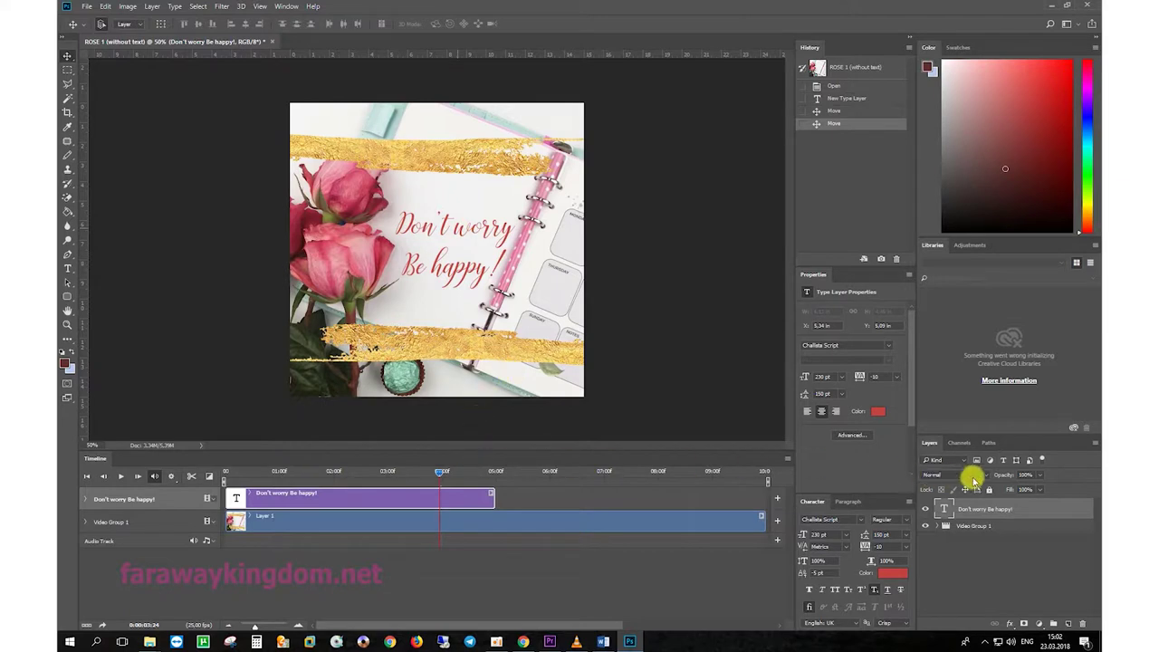
# Give the text layer a Bevel & Emboss layer style, leaving Stroke unchecked.
pyautogui.doubleClick(1044, 510)
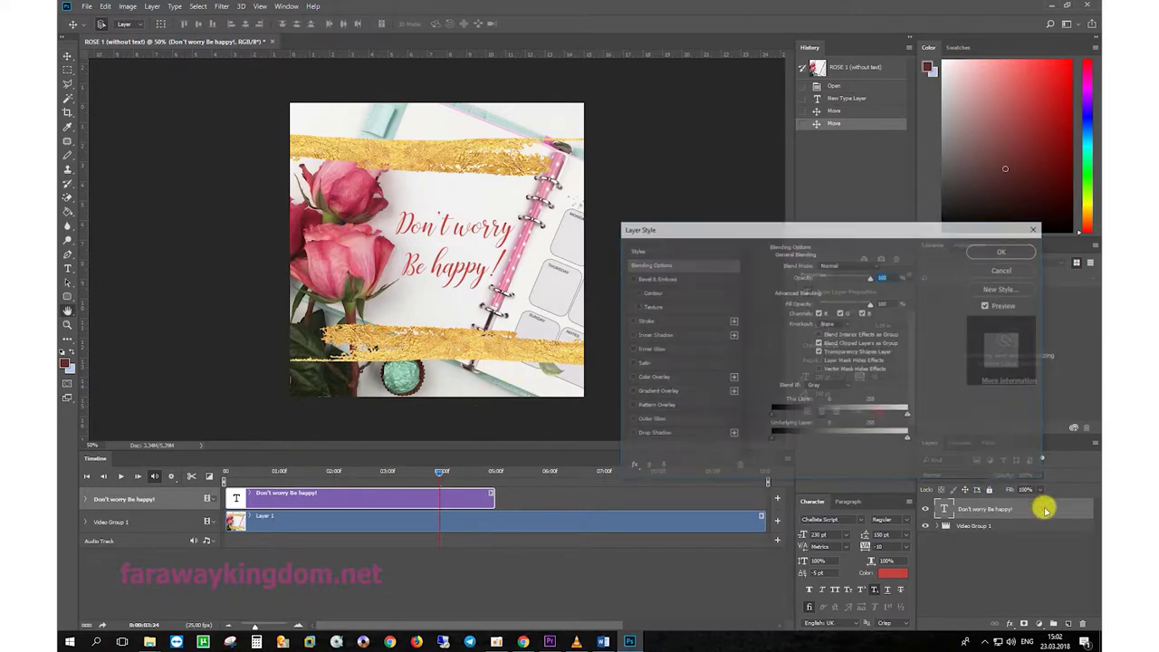
pyautogui.click(632, 279)
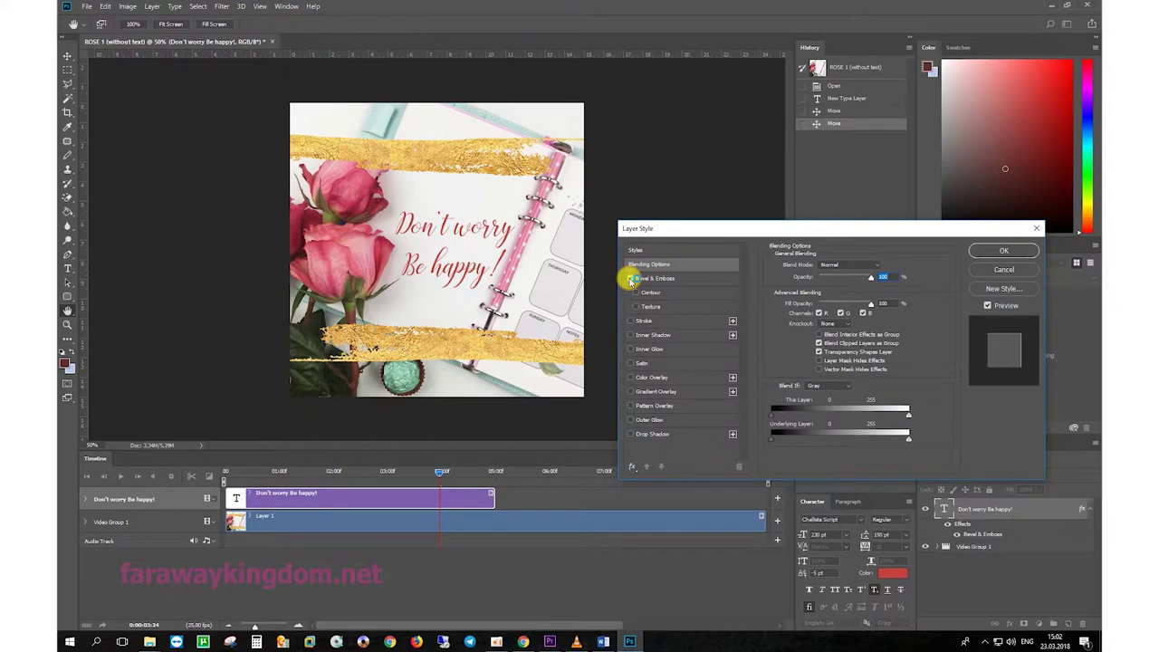
pyautogui.click(631, 322)
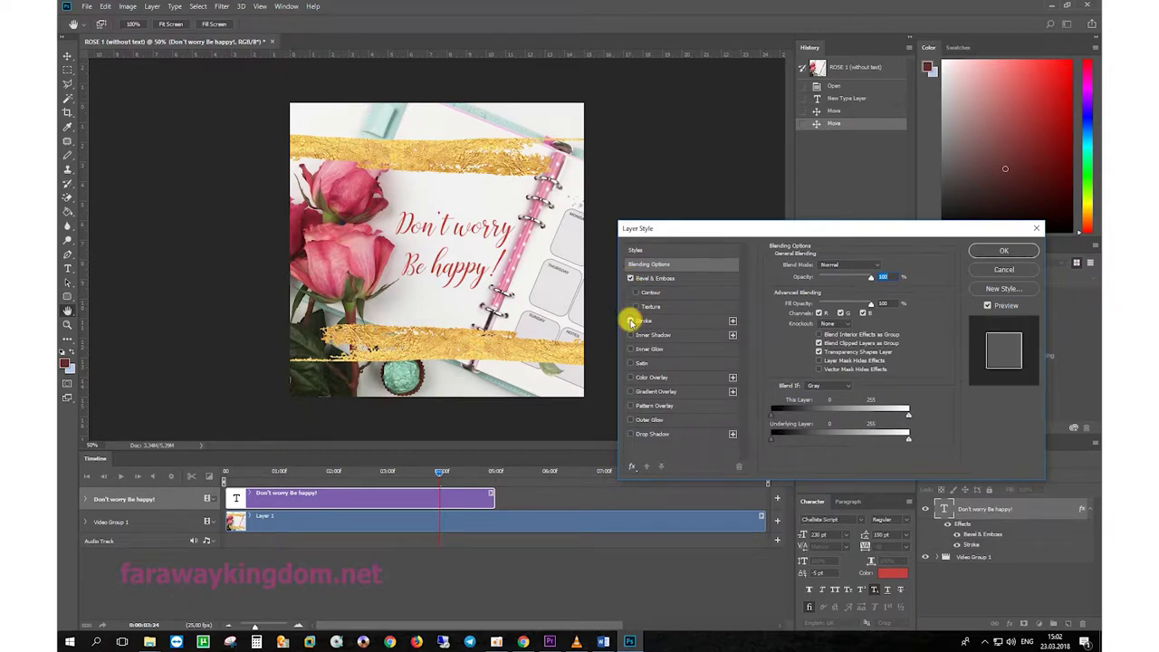
pyautogui.click(632, 321)
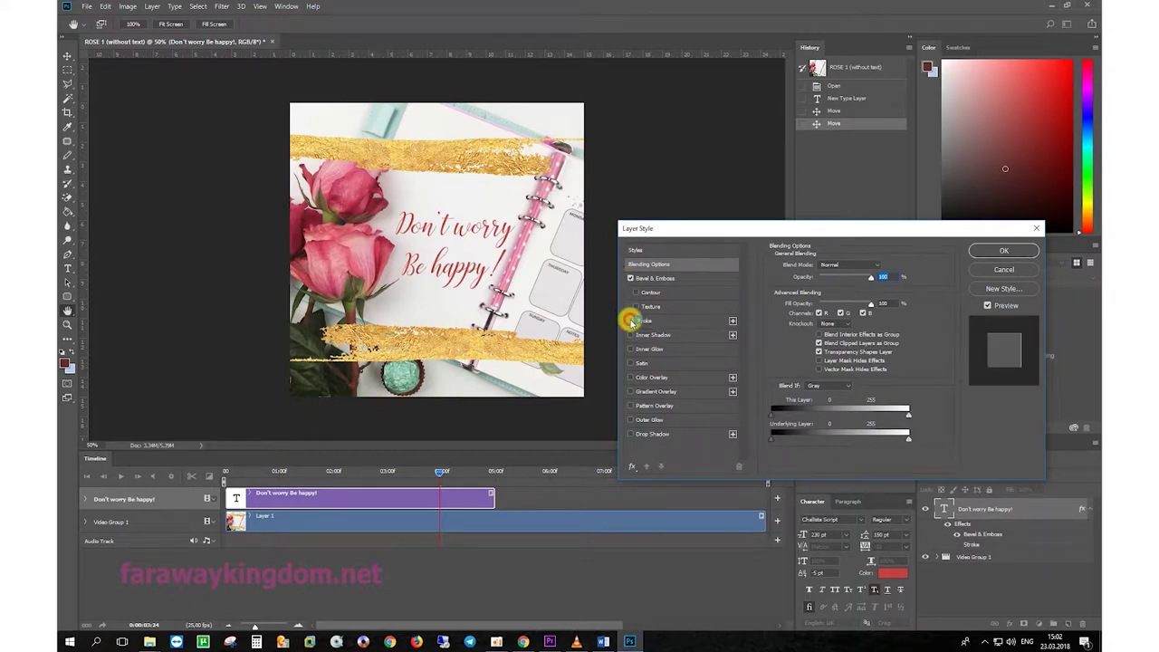
pyautogui.click(989, 251)
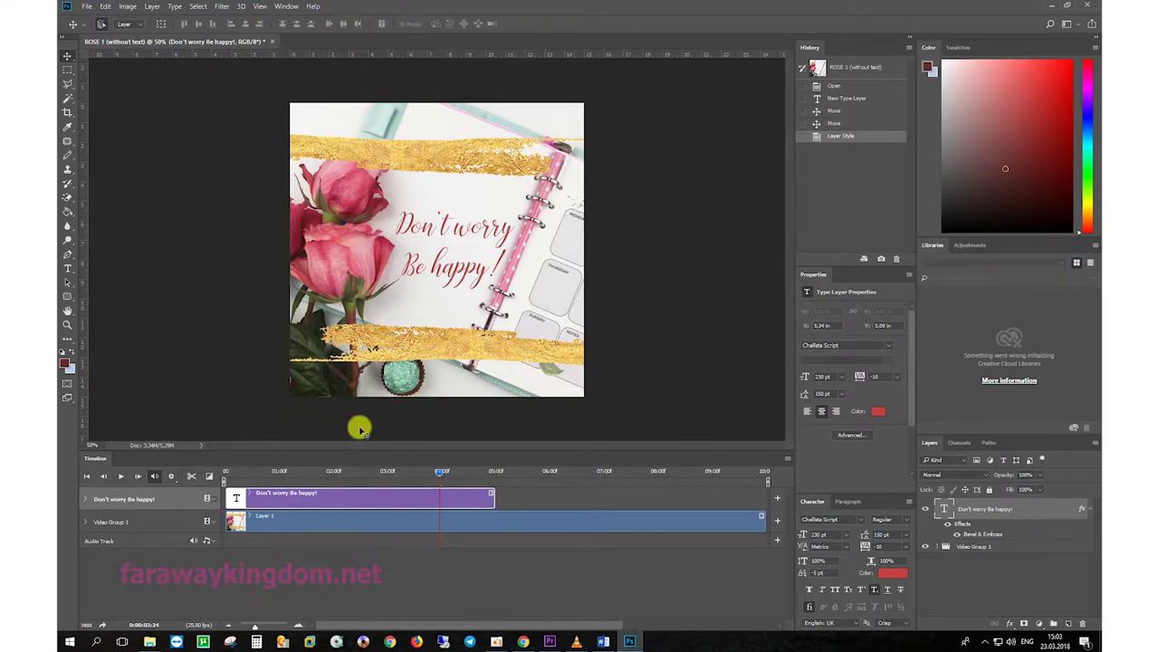
# Stretch the text clip in the Timeline to end at 10:00, matching the rose video clip.
pyautogui.click(439, 473)
pyautogui.moveTo(438, 473); pyautogui.dragTo(530, 470)
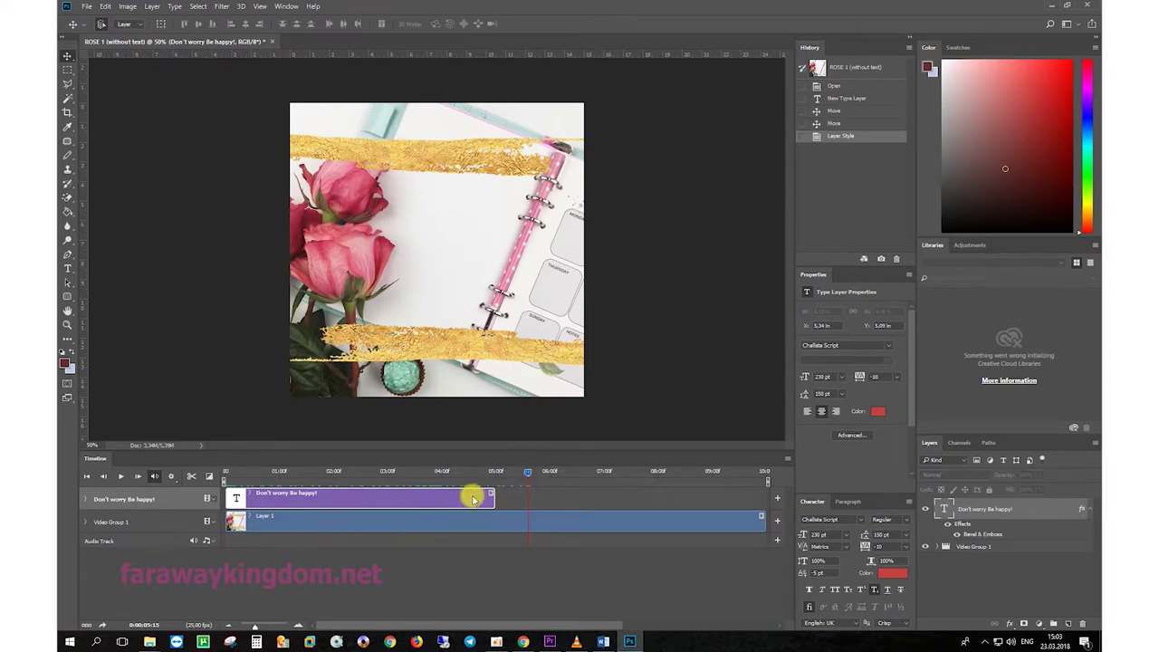
pyautogui.click(473, 527)
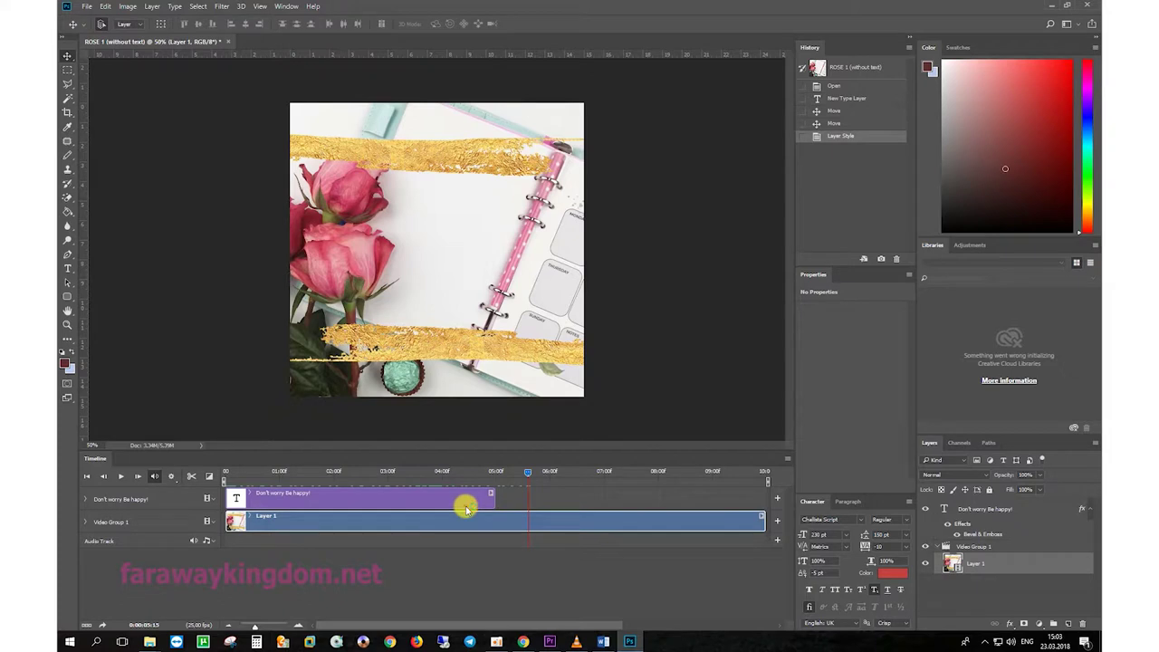
pyautogui.click(471, 500)
pyautogui.moveTo(492, 499); pyautogui.dragTo(767, 493)
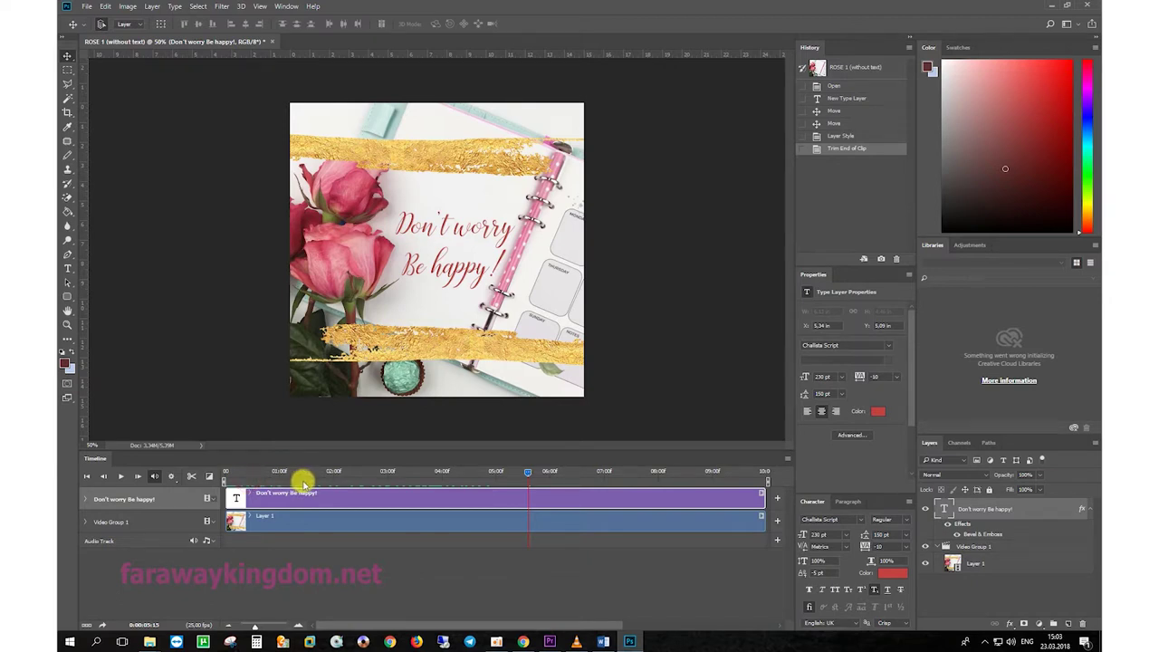
# Trim the text clip to start at 01:09 and preview the playback.
pyautogui.moveTo(323, 480); pyautogui.dragTo(363, 476)
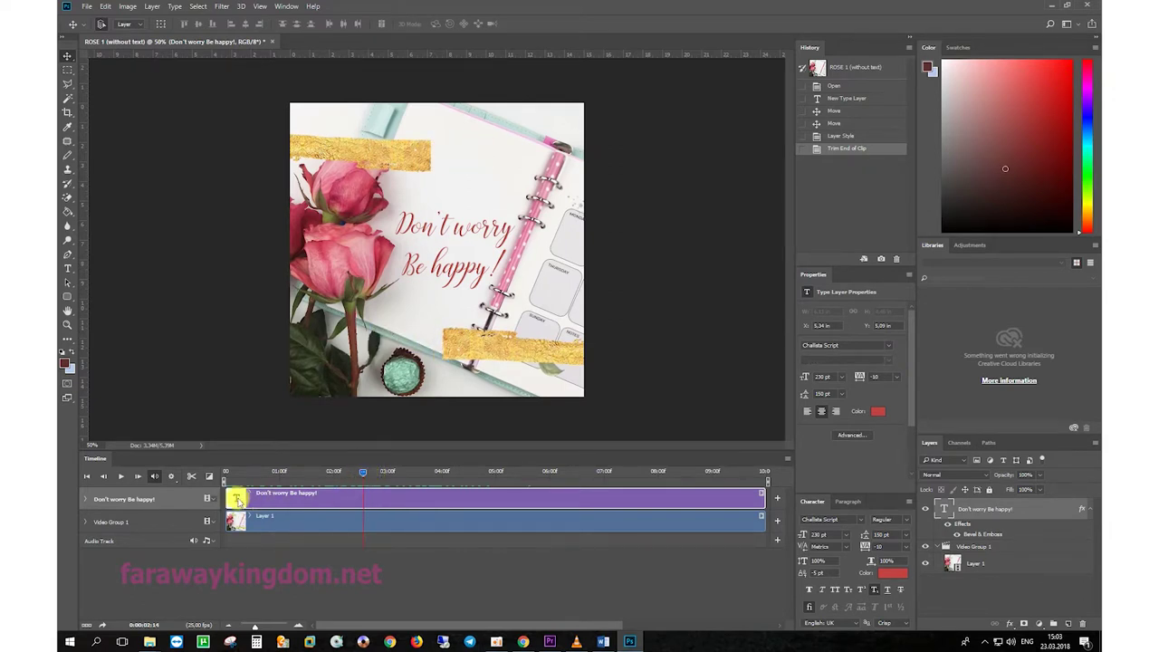
pyautogui.moveTo(228, 494); pyautogui.dragTo(181, 471)
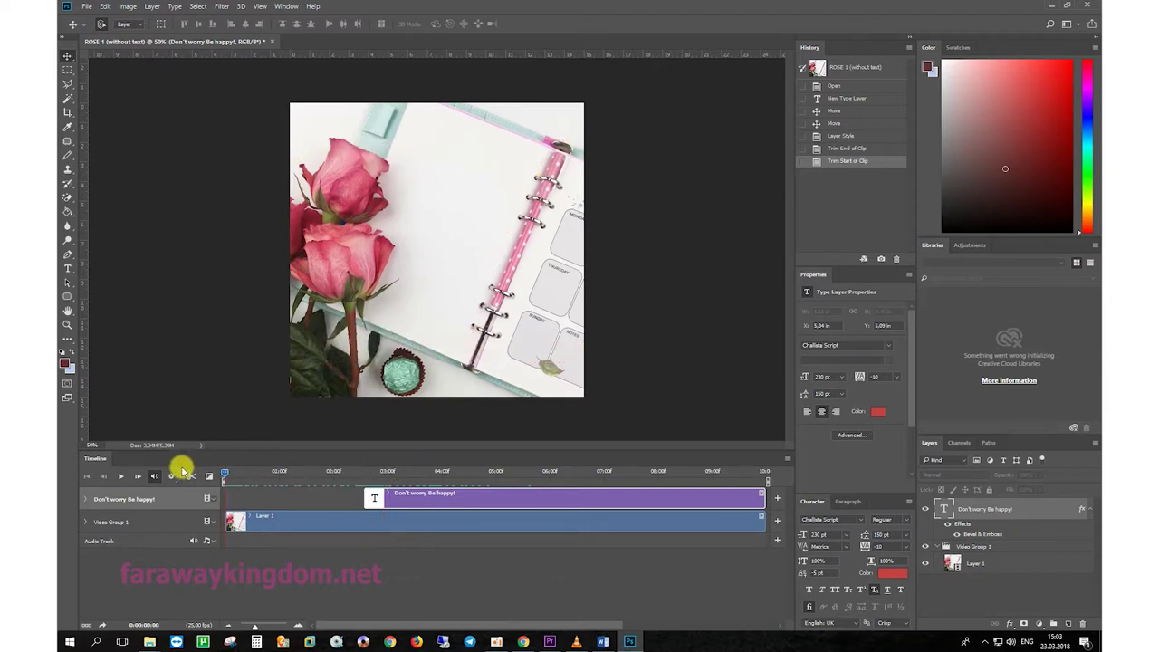
pyautogui.press('space')
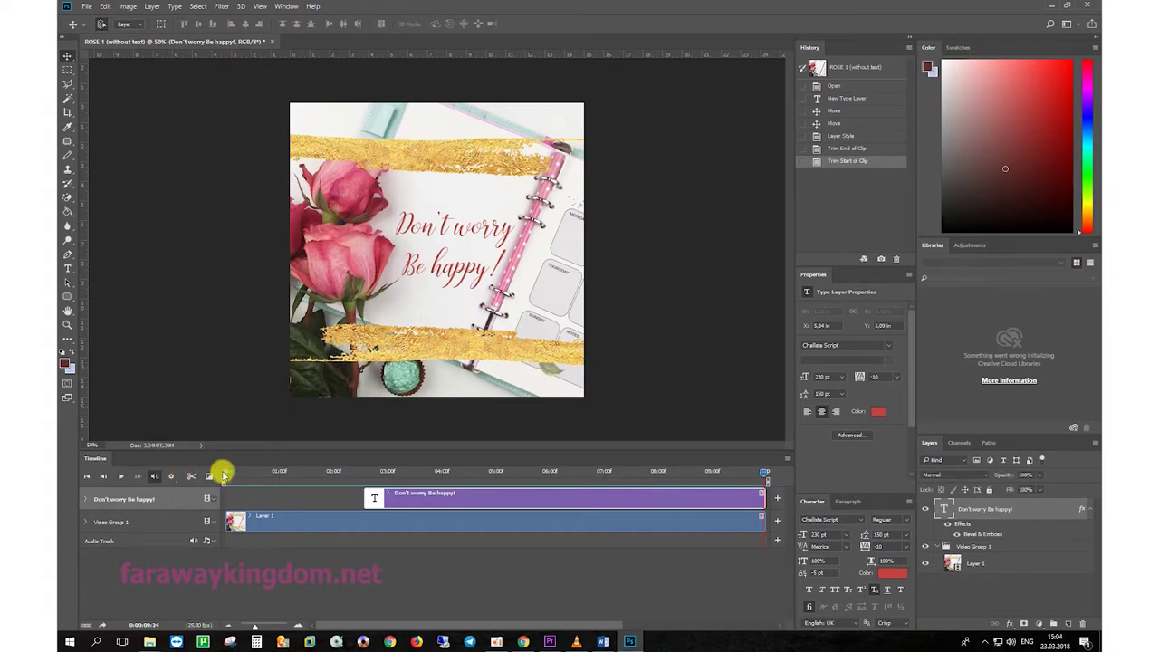
# In Render Video, set the Desktop as the output folder.
pyautogui.click(90, 7)
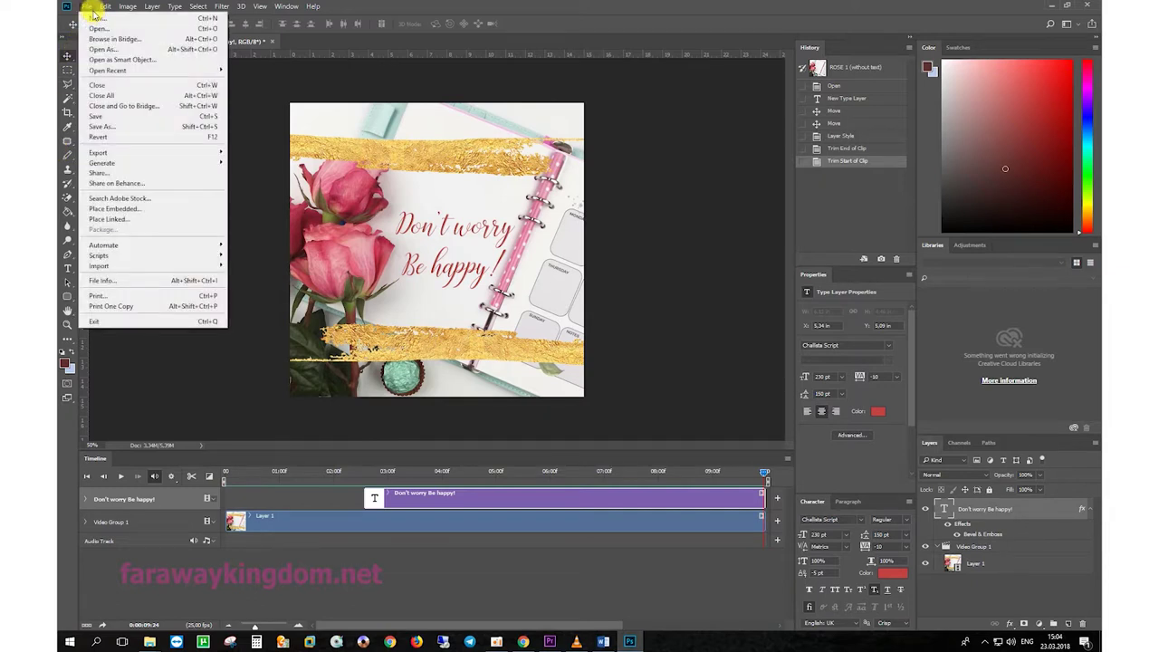
pyautogui.moveTo(116, 154)
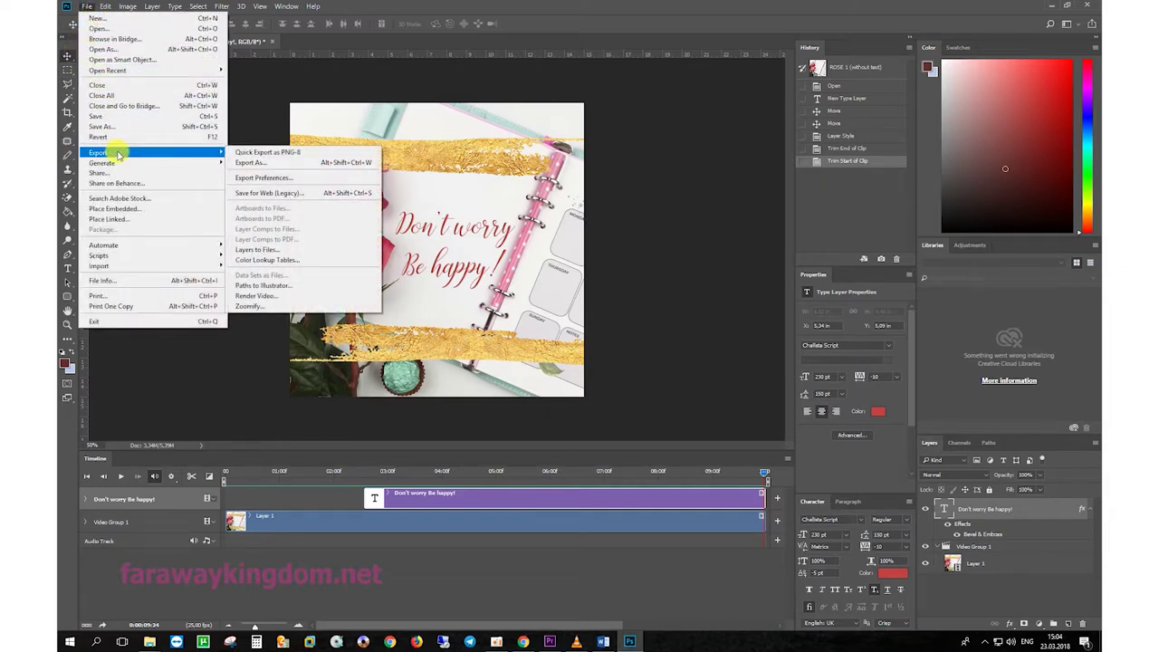
pyautogui.click(262, 296)
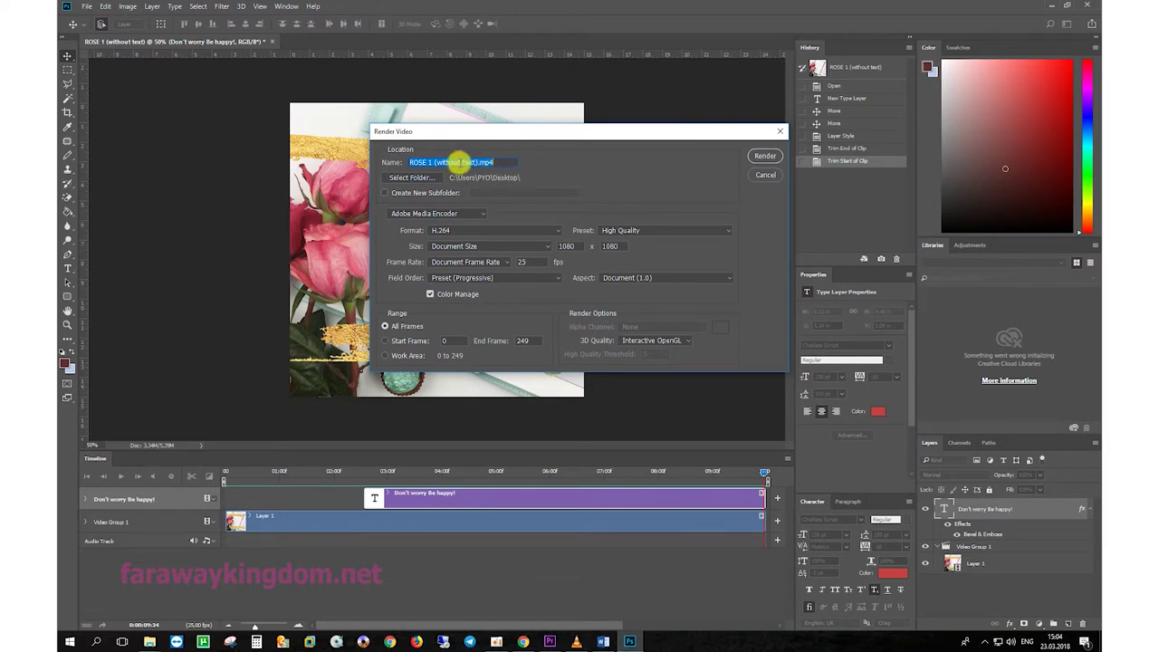
pyautogui.click(424, 178)
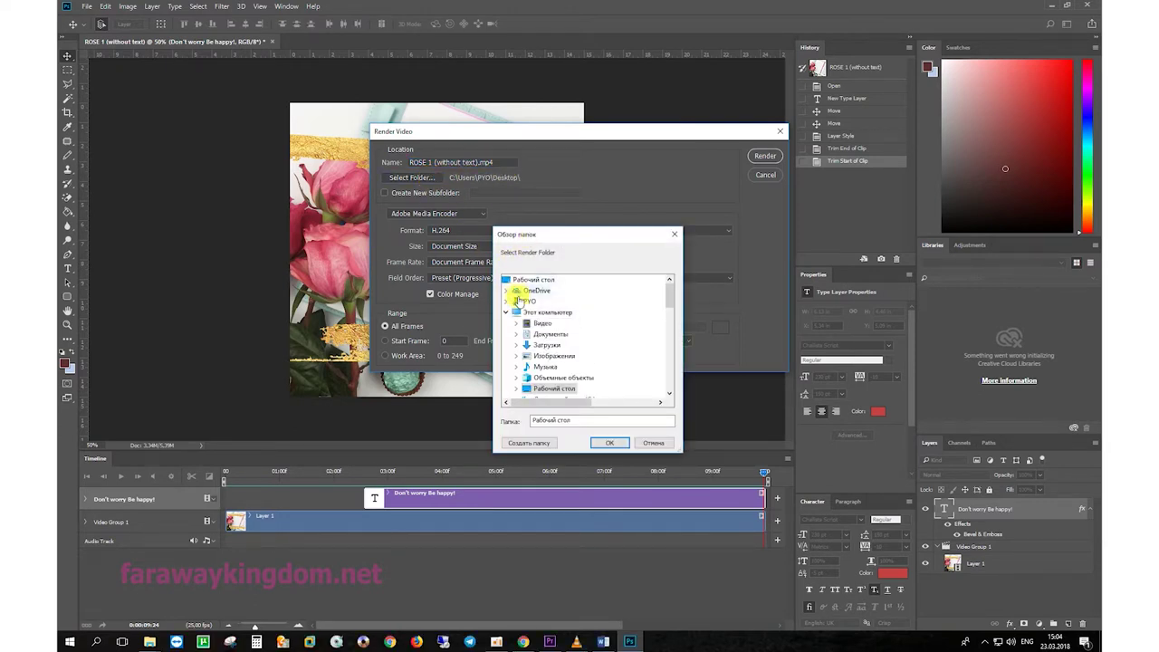
pyautogui.click(531, 279)
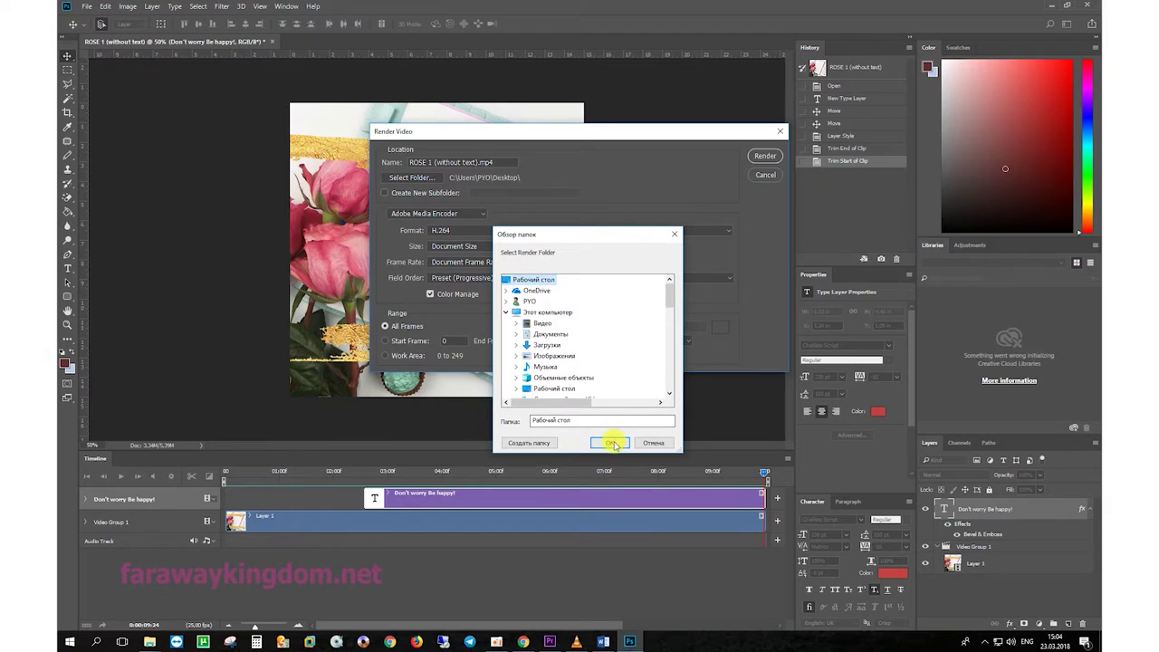
pyautogui.click(612, 443)
# Name the output 'ROSE 1 (with text)' and keep H.264 at 1080 × 1080.
pyautogui.click(472, 162)
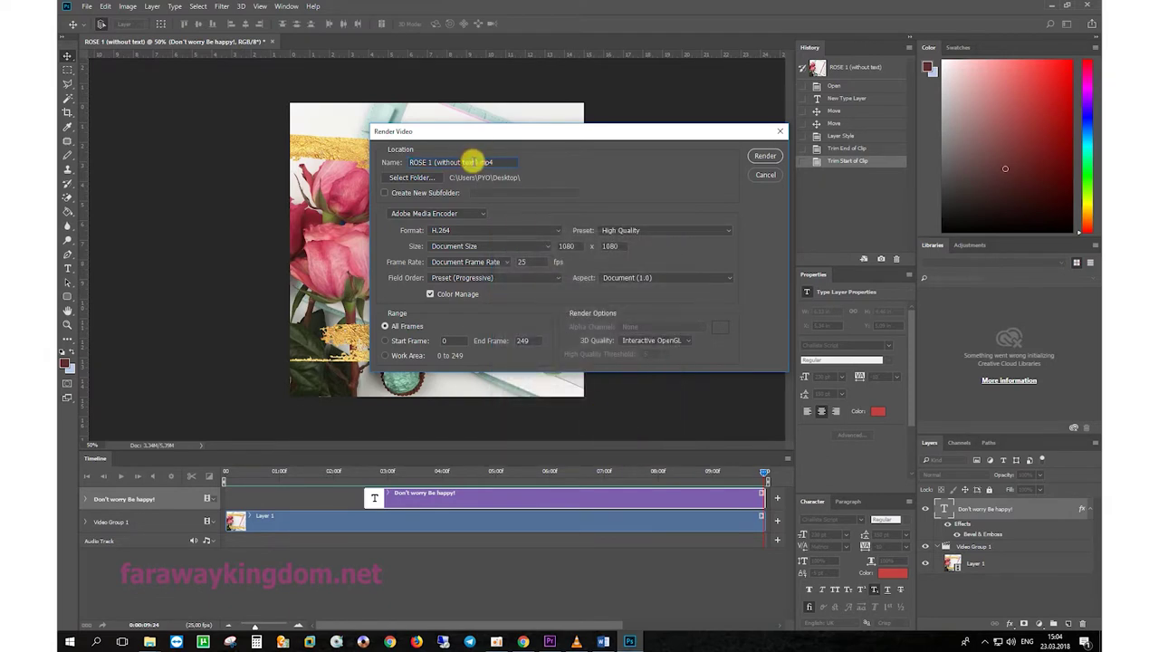
pyautogui.moveTo(472, 161)
pyautogui.mouseDown()
pyautogui.moveTo(450, 163)
pyautogui.moveTo(461, 161)
pyautogui.mouseUp()
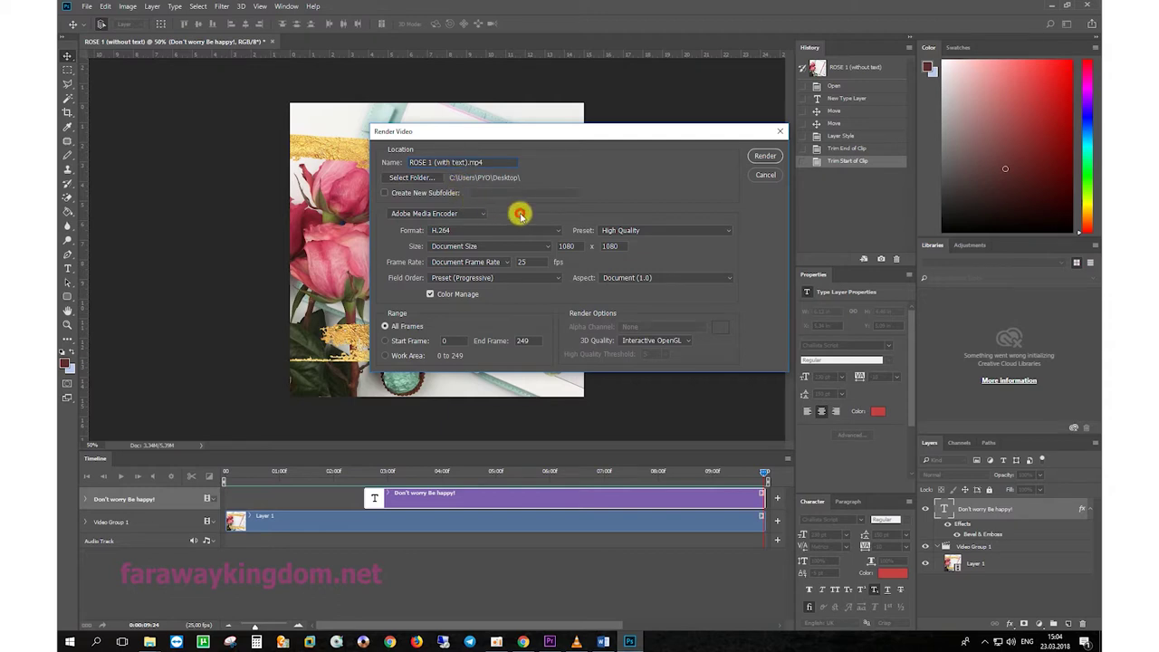
pyautogui.click(480, 213)
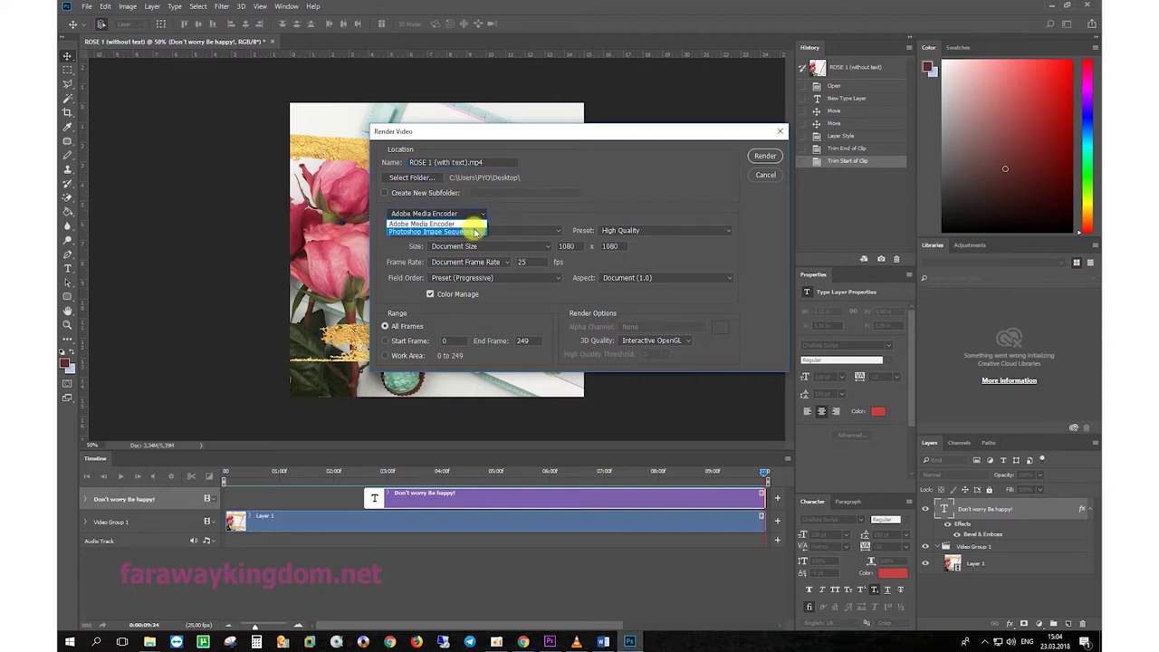
pyautogui.click(475, 232)
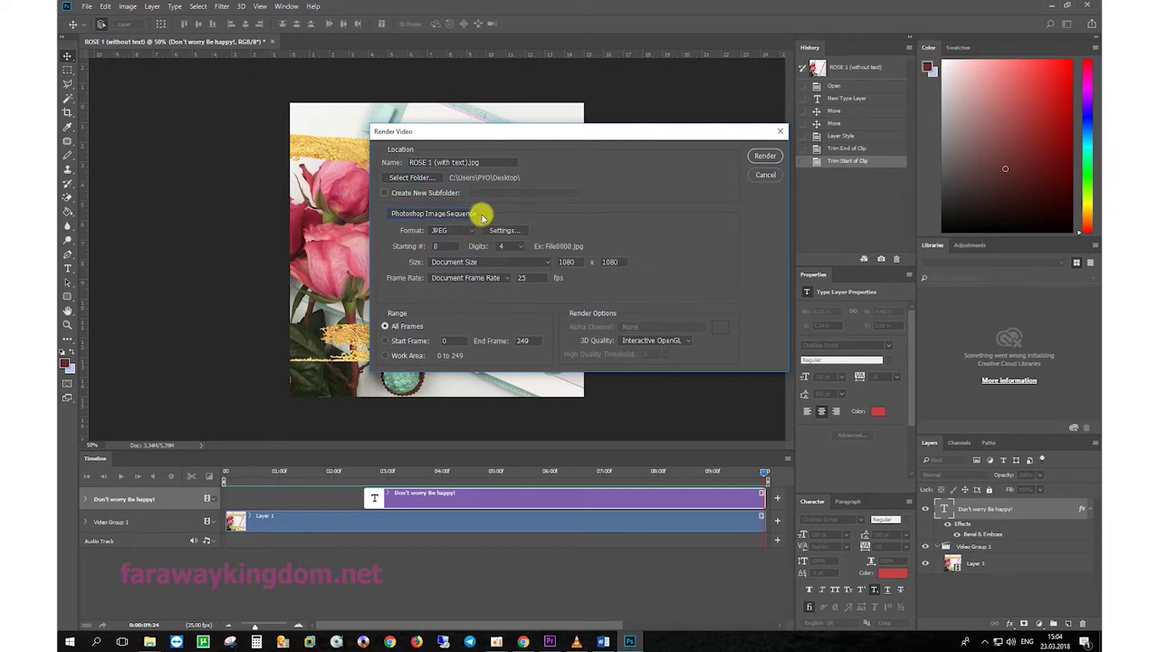
pyautogui.click(482, 216)
pyautogui.click(475, 225)
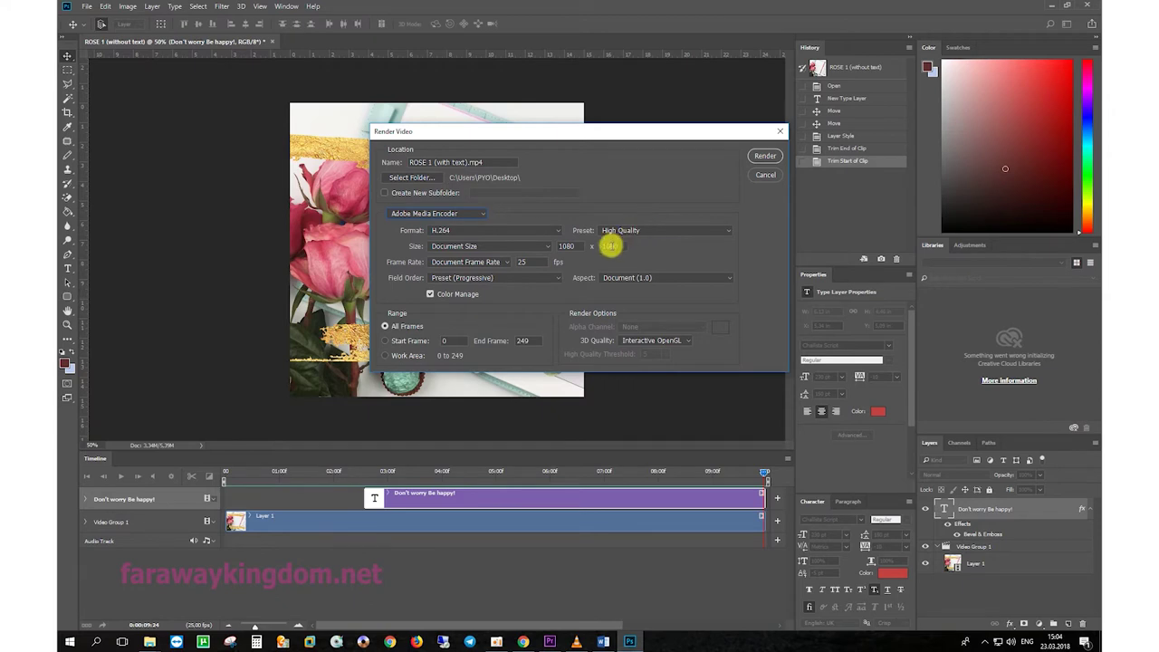
pyautogui.doubleClick(616, 245)
pyautogui.doubleClick(569, 246)
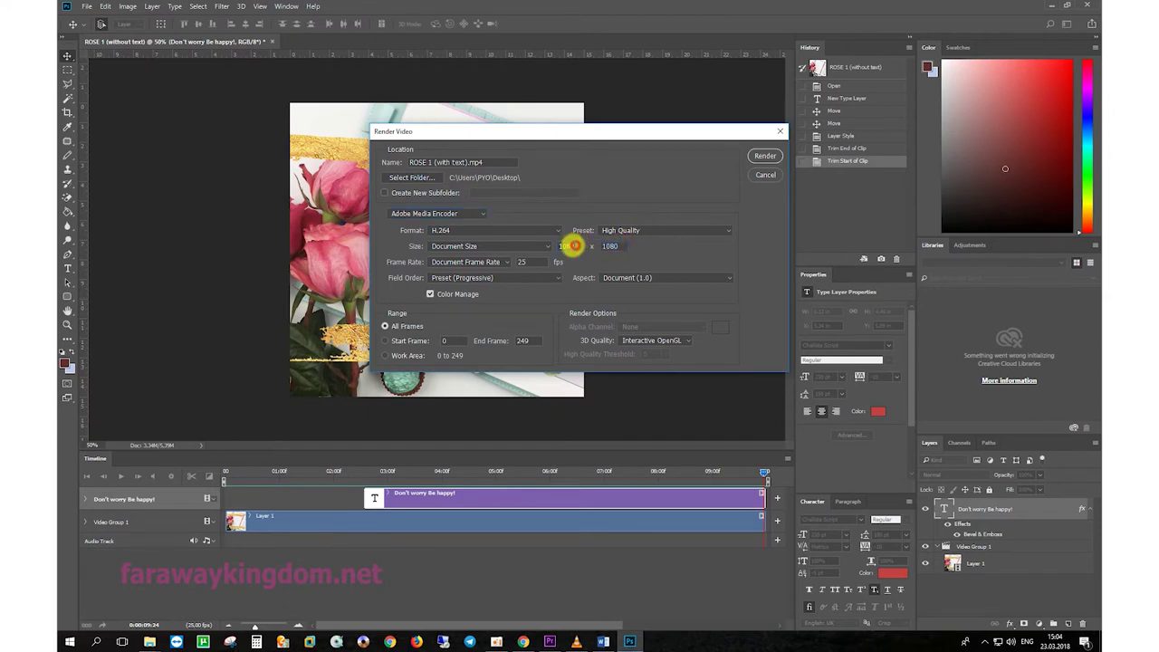
# Render the video, close Photoshop, and play ROSE 1 (with text).mp4 from the desktop in VLC.
pyautogui.click(762, 156)
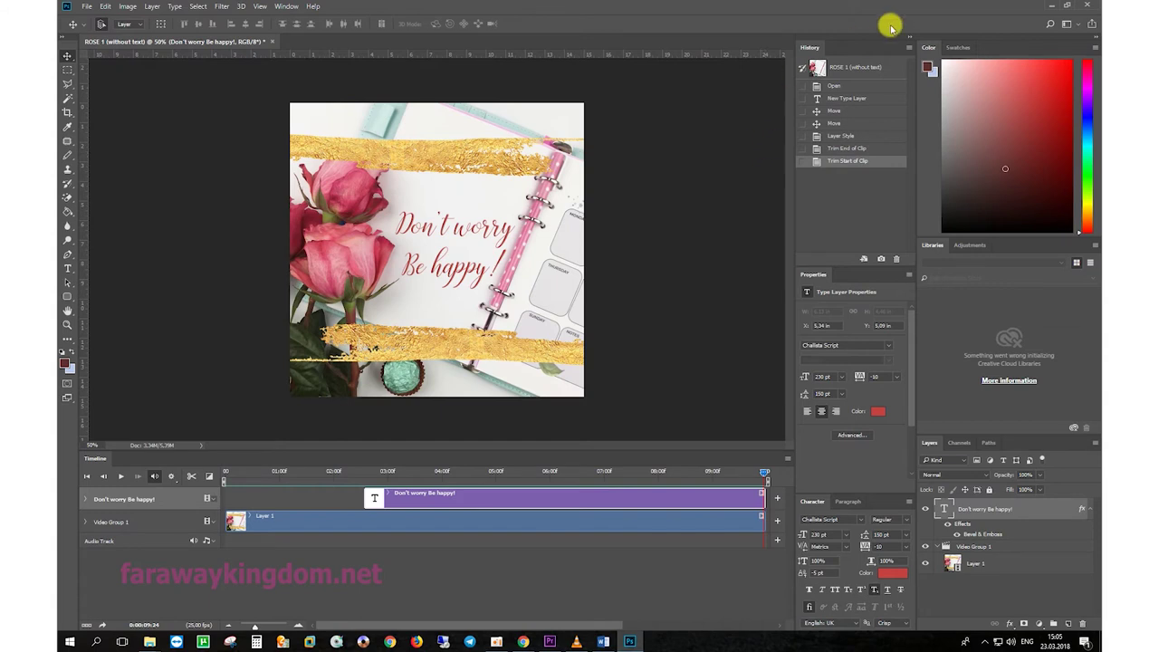
pyautogui.click(1090, 6)
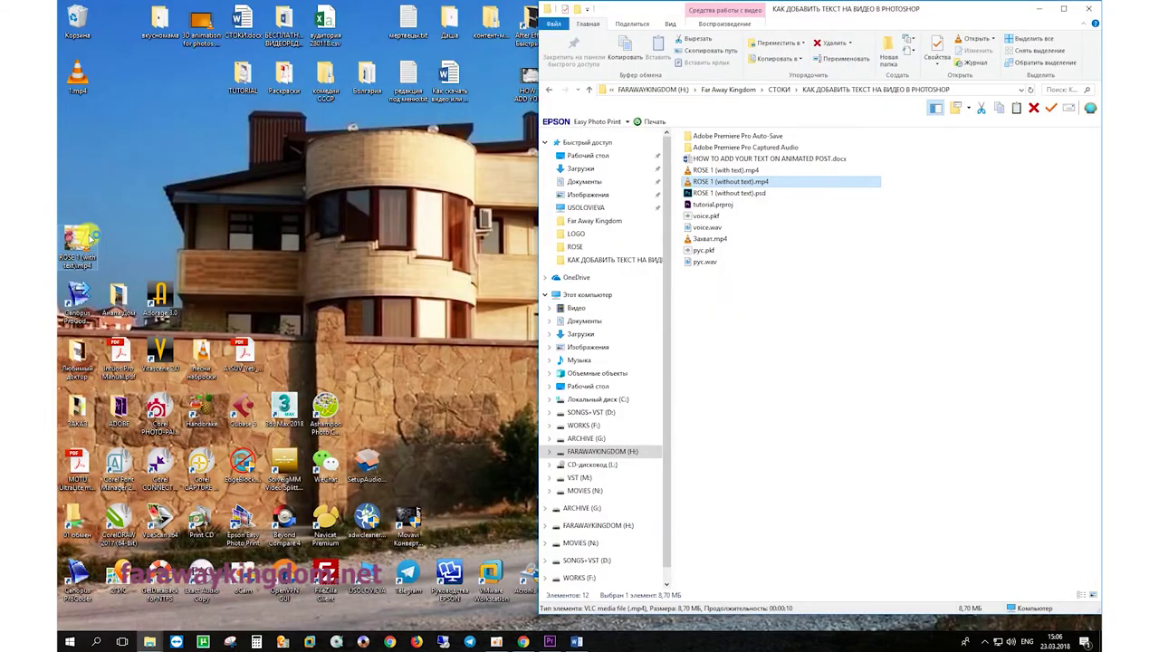
pyautogui.click(88, 237)
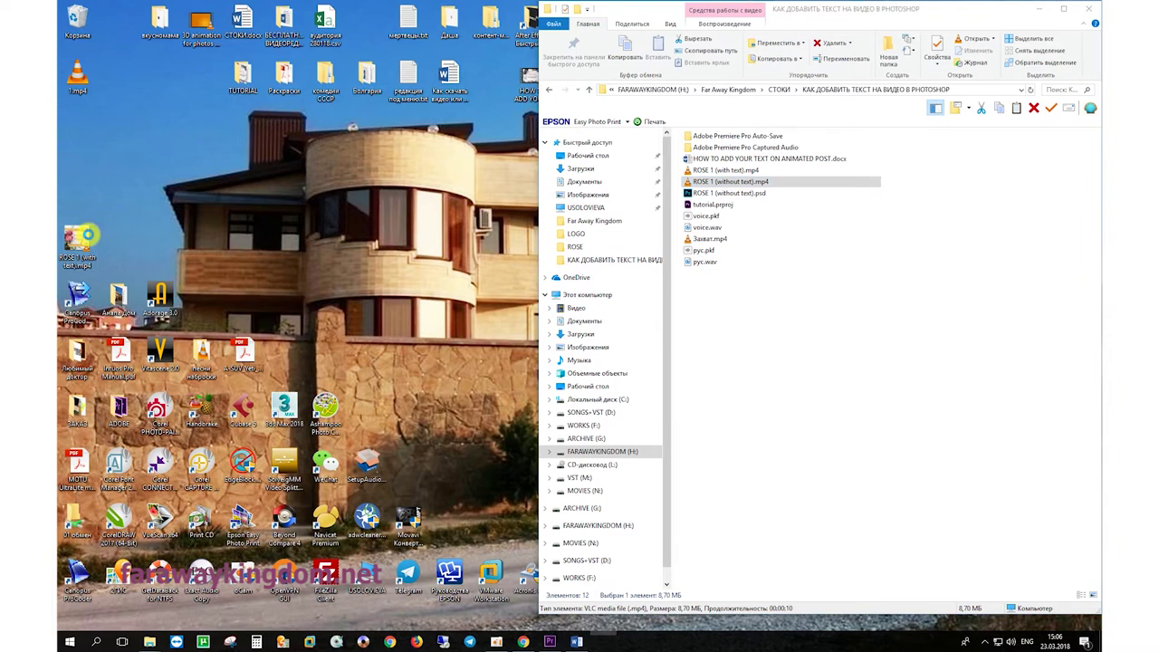
pyautogui.doubleClick(87, 234)
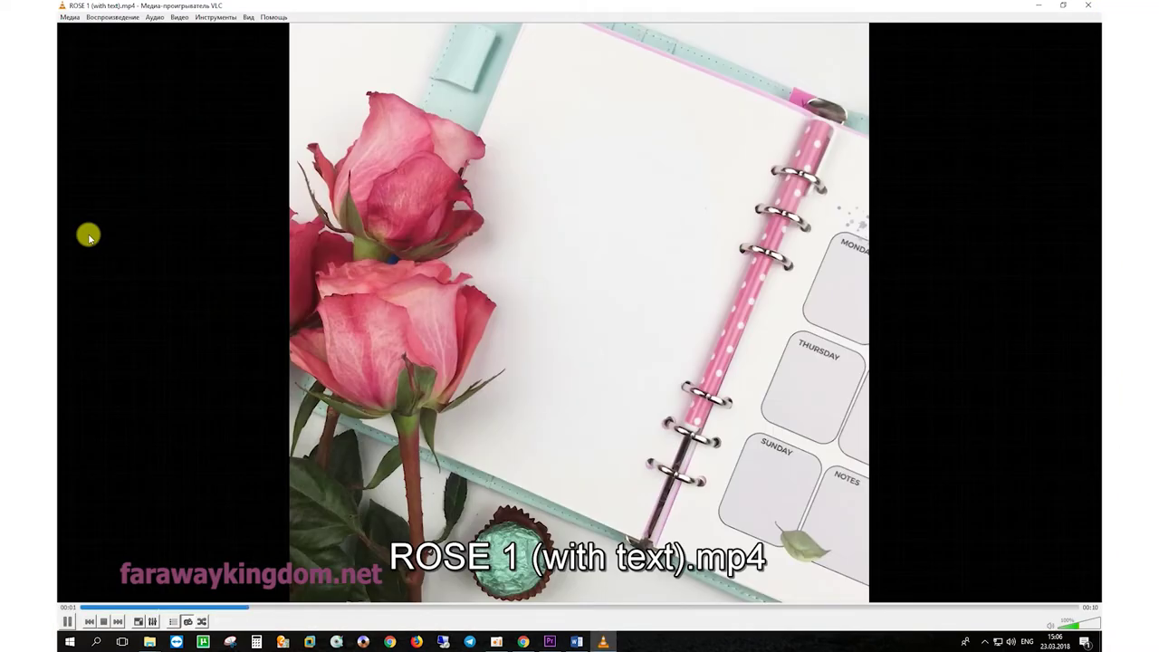